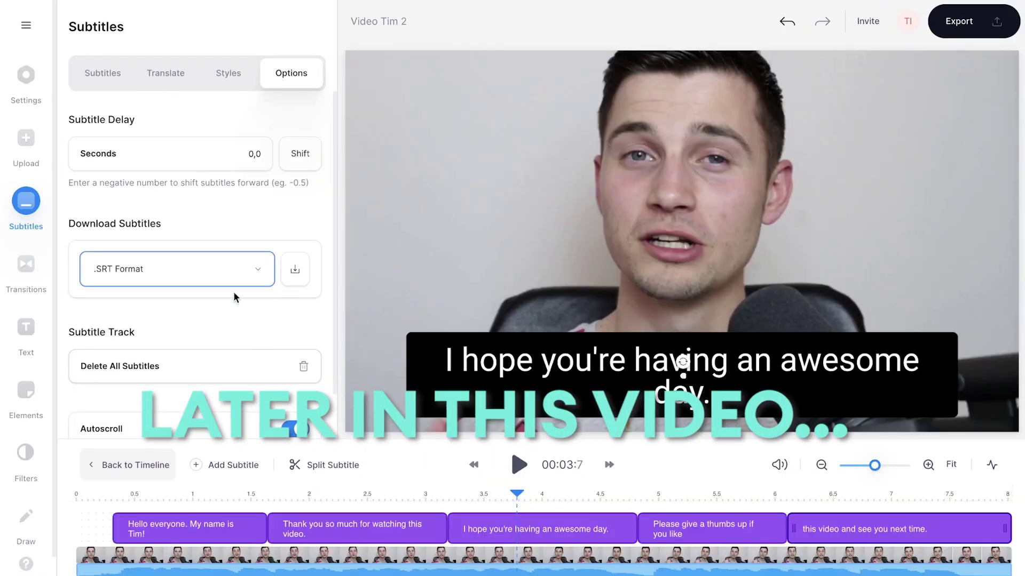
Step: Download the subtitles in .SRT format
click(295, 269)
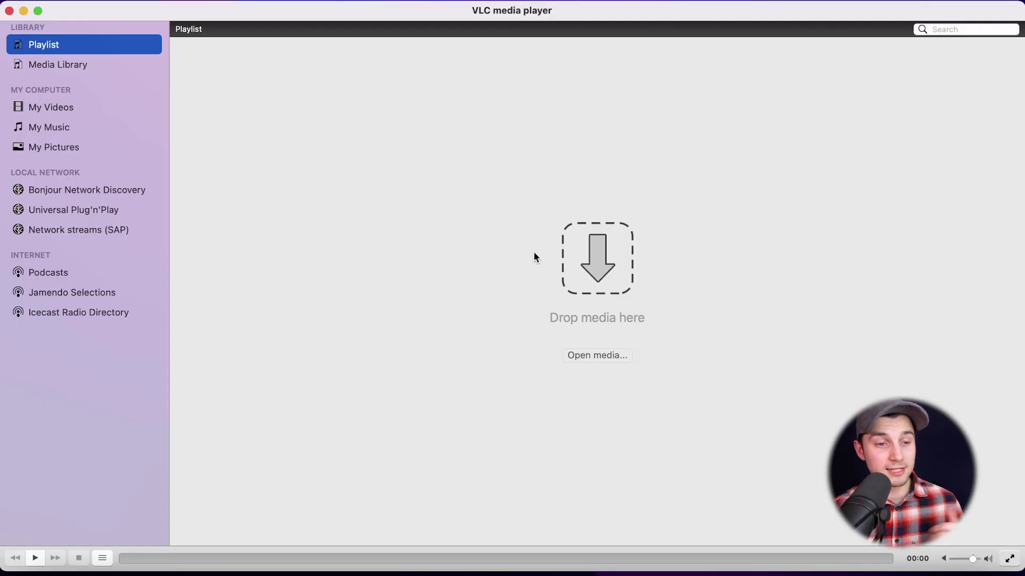
Step: In VLC media player, choose Video Tim 2.mp4 from the Clips folder as the media file to open
click(587, 356)
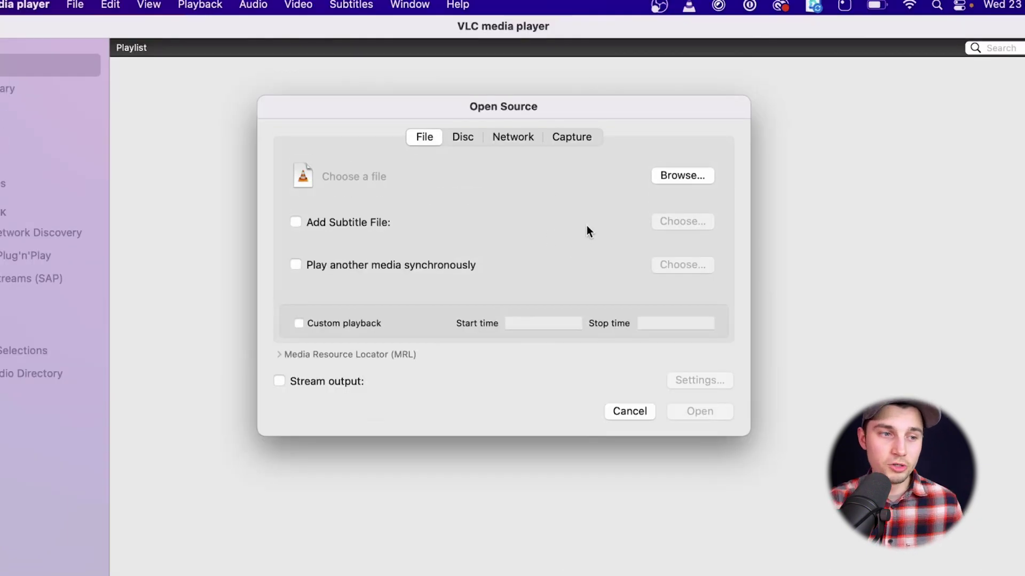
click(673, 176)
scroll(608, 274, down, 5)
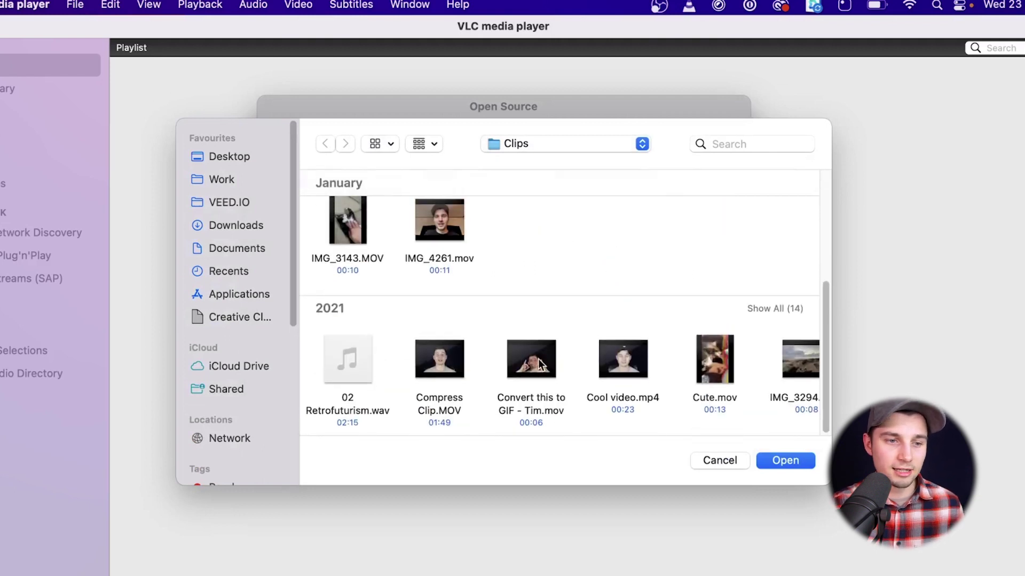
scroll(540, 364, right, 10)
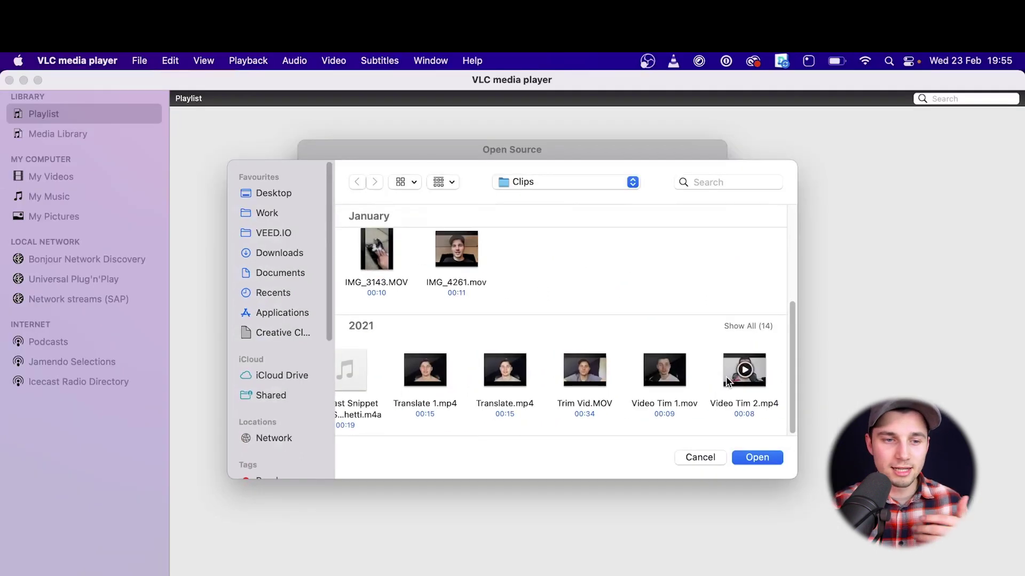
click(763, 366)
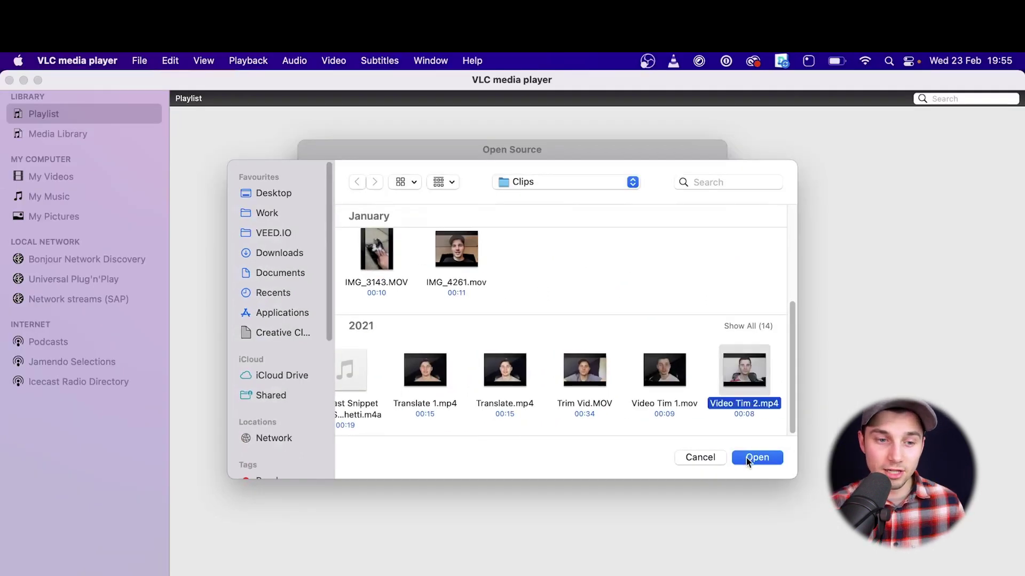
click(772, 461)
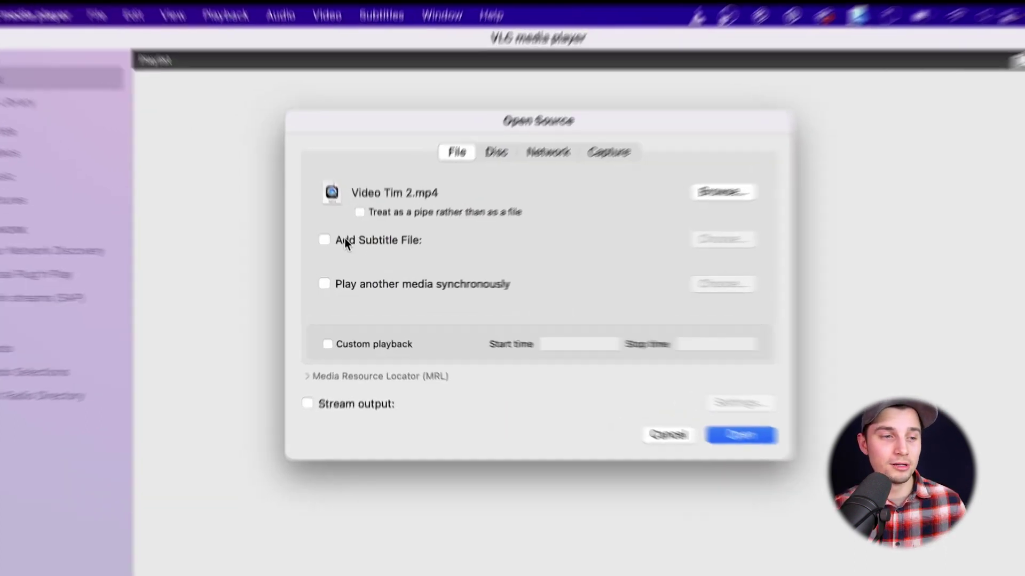
Step: Add Video Tim 2_en-US.srt from the SRT Folder as the subtitle file and open the video with it
click(350, 251)
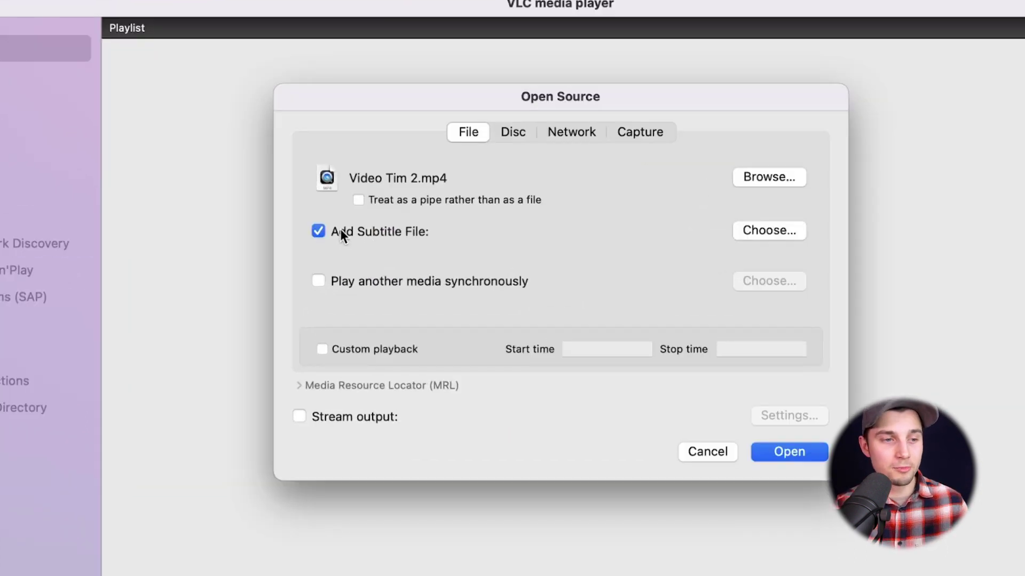
click(771, 231)
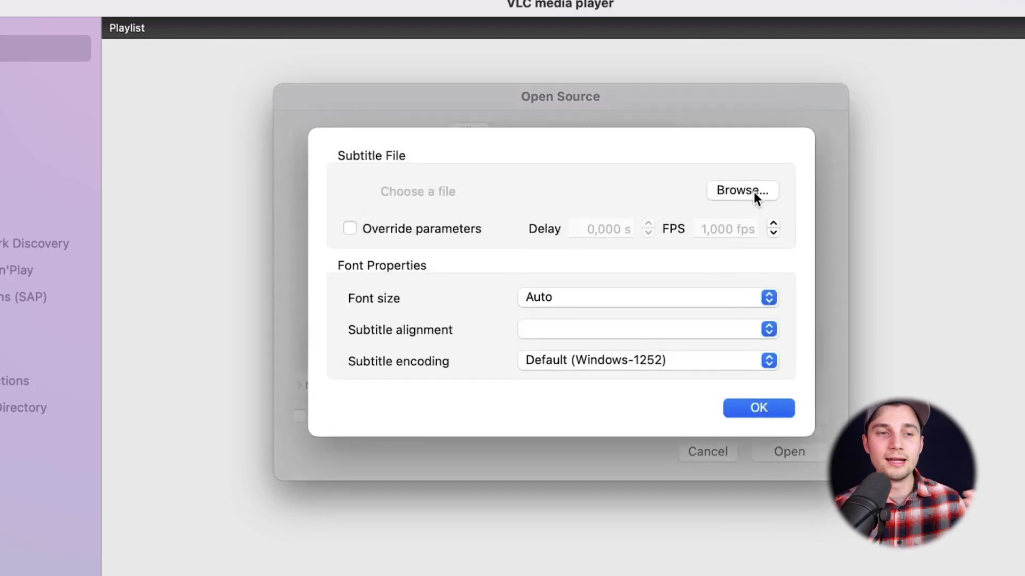
click(752, 192)
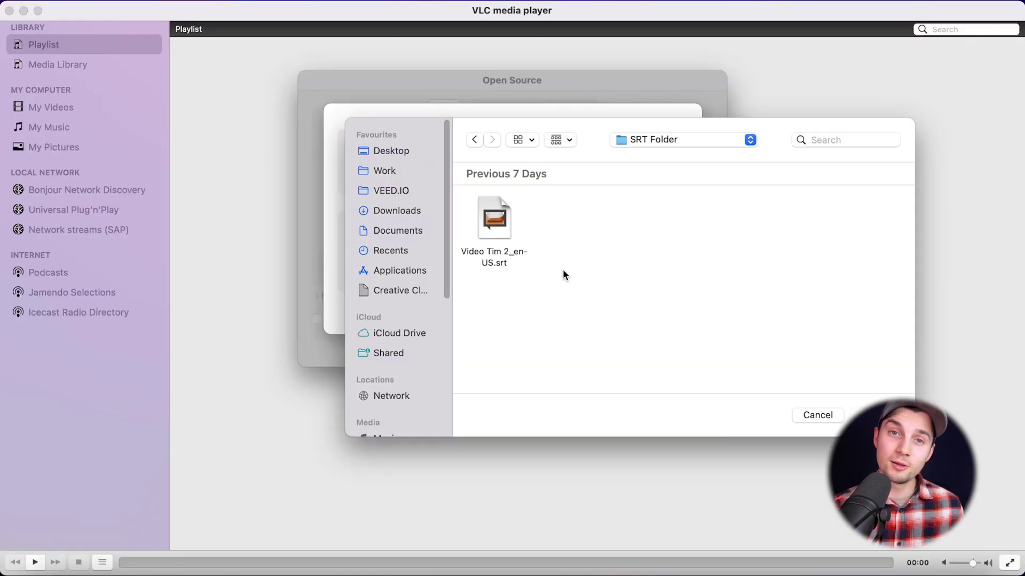
click(502, 234)
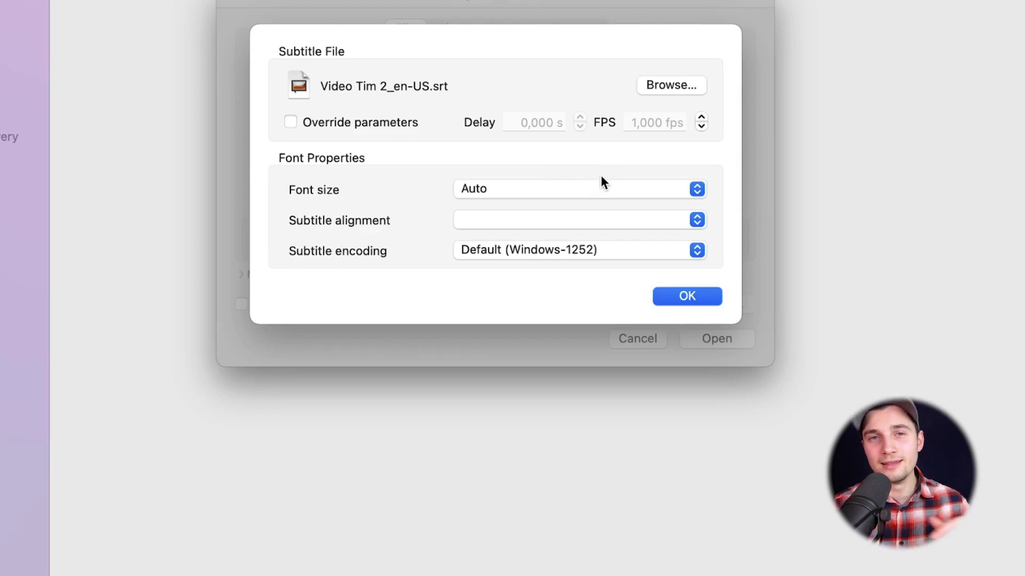
click(679, 297)
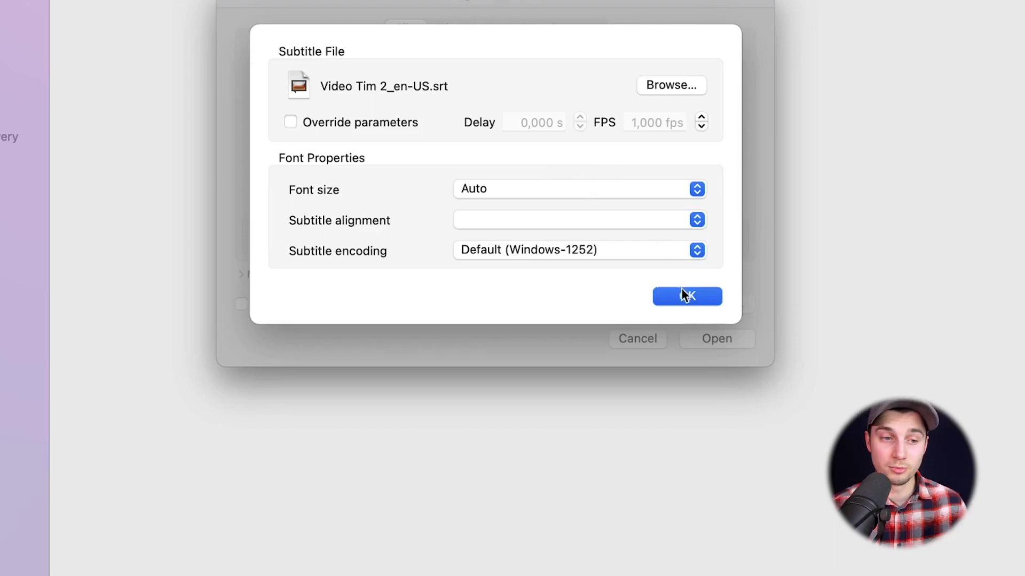
click(679, 296)
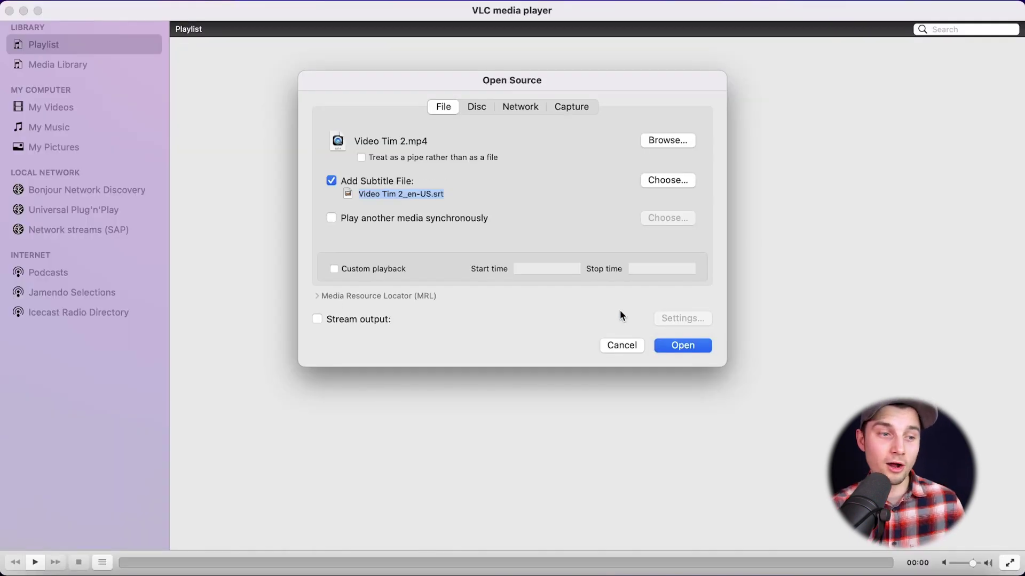
click(684, 344)
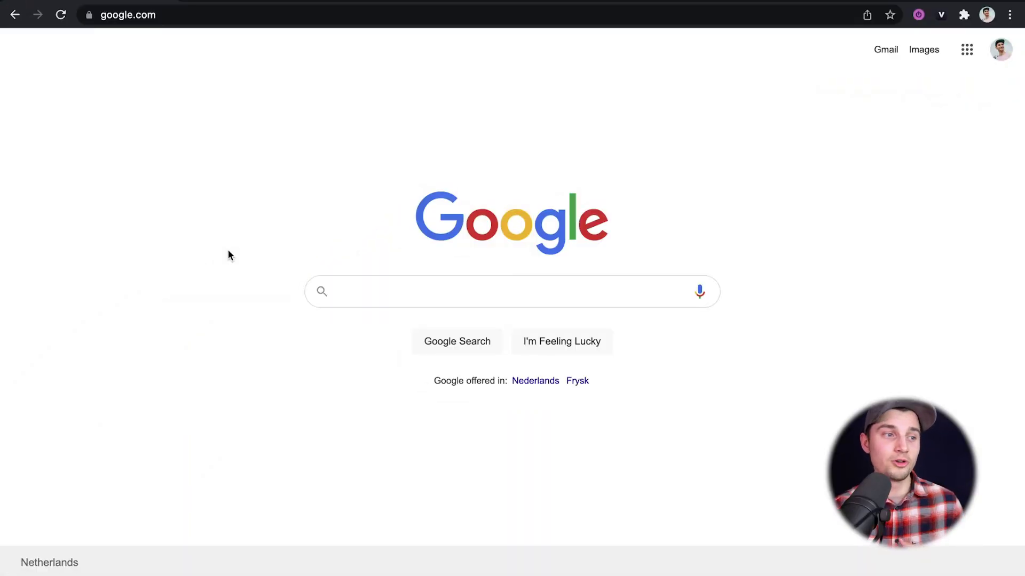
Step: Switch to the web browser and go to edit.new to start a new VEED project
click(228, 19)
text(edit.new)
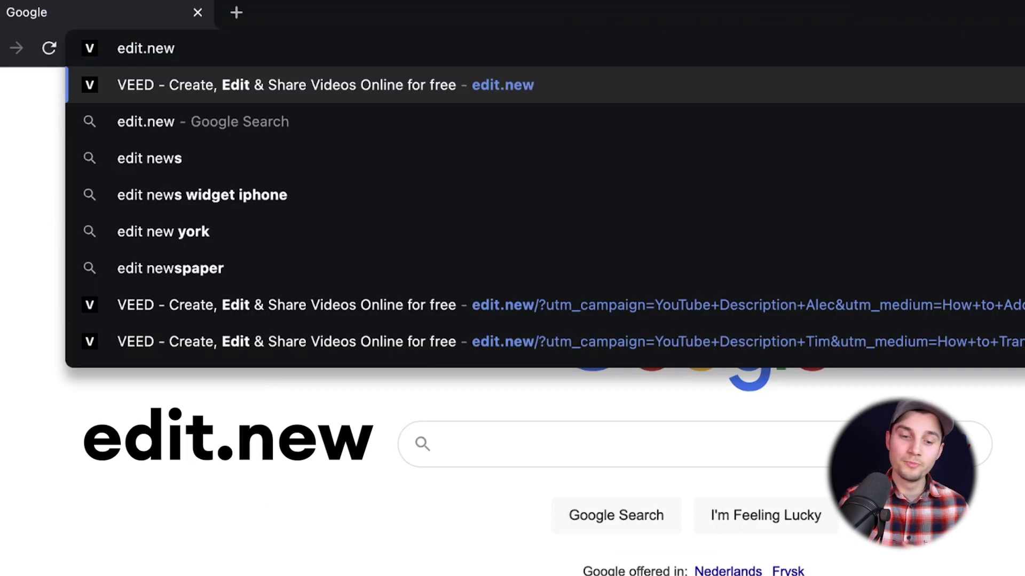
key(Return)
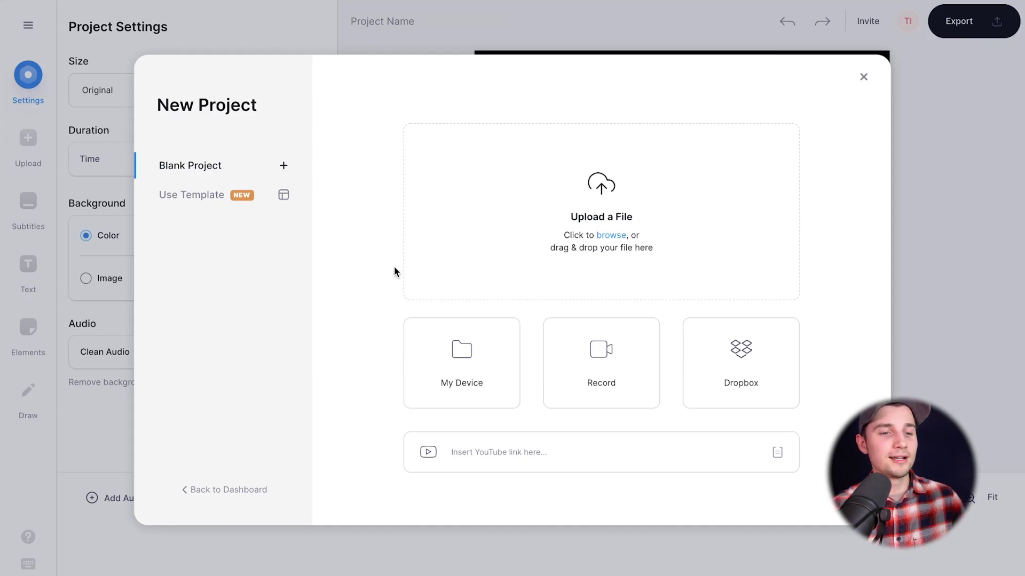
Step: Upload Video Tim 2.mp4 from the Clips folder into the new blank project
click(456, 243)
scroll(506, 221, down, 5)
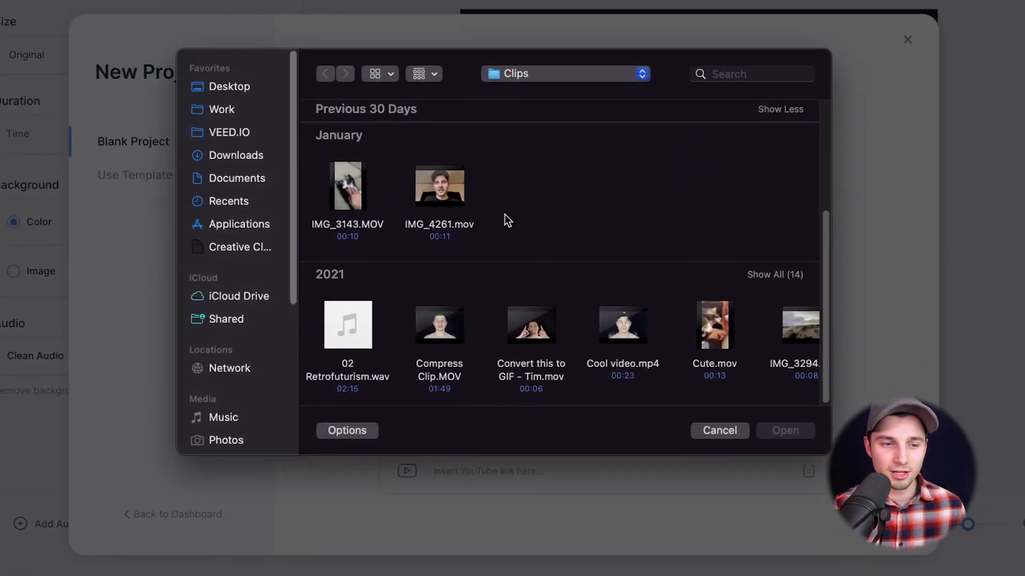
scroll(501, 320, right, 10)
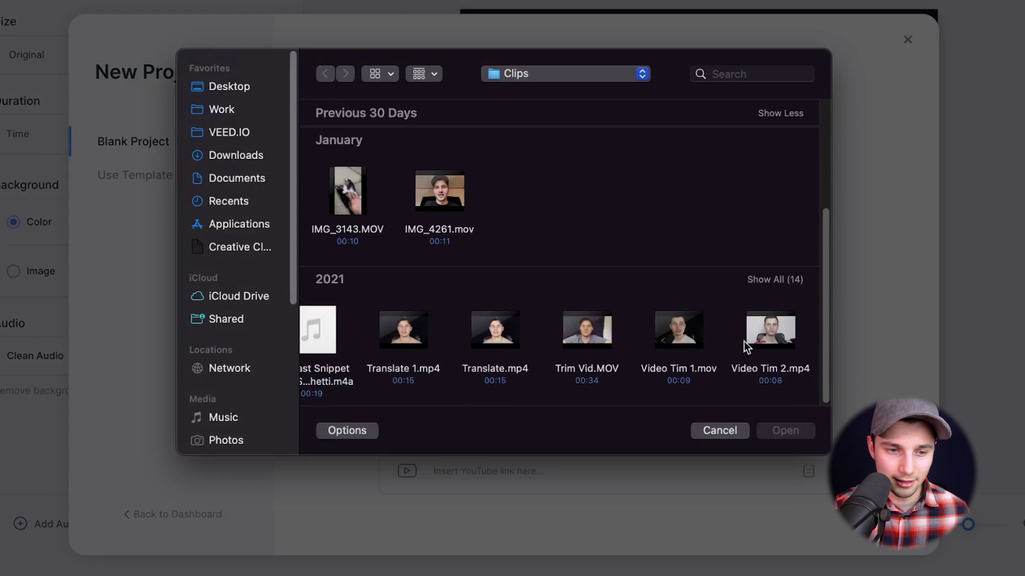
click(747, 347)
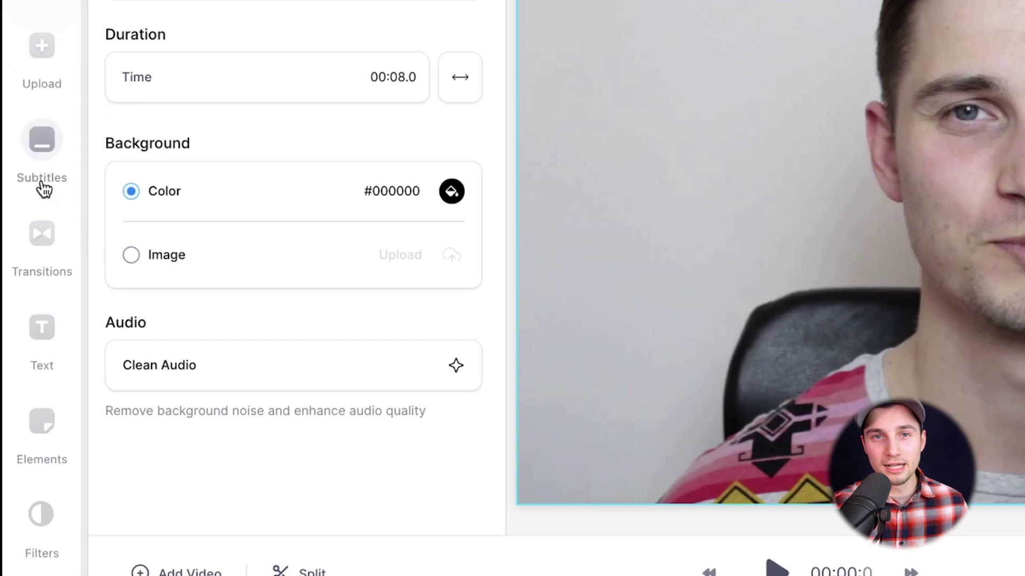
Step: Generate automatic subtitles for Video Tim 2.mp4 with English as the language to detect
click(43, 188)
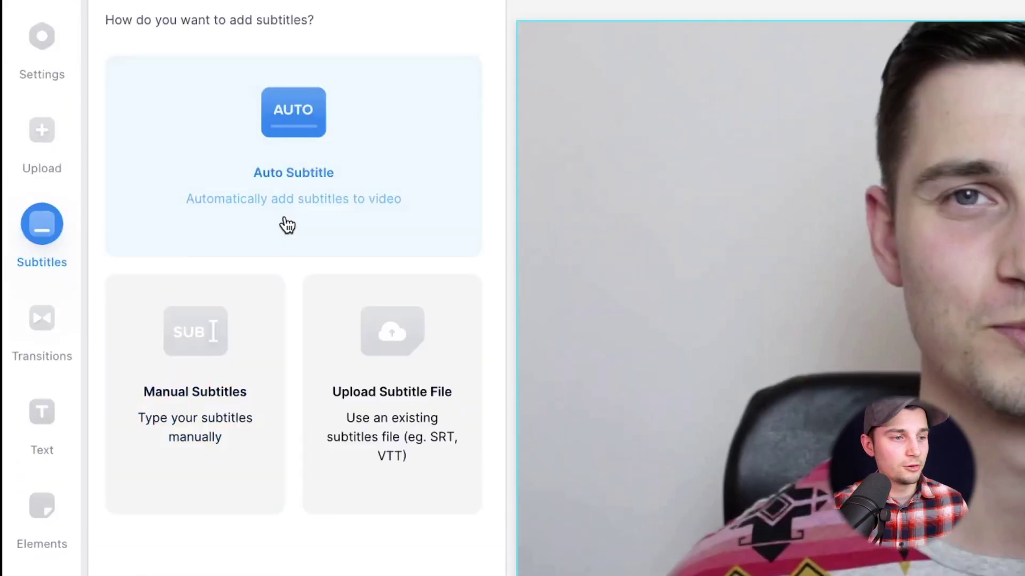
click(287, 225)
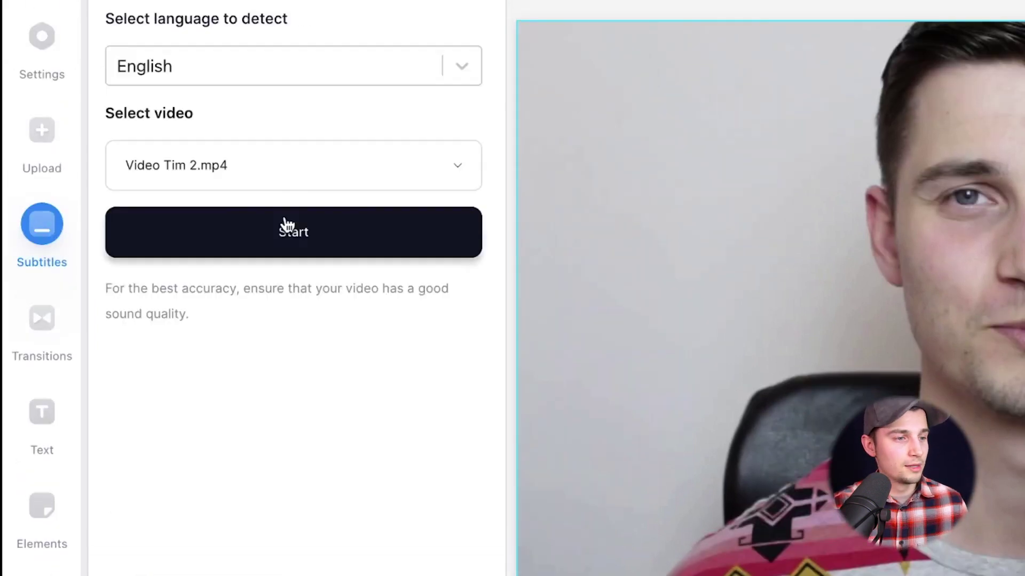
click(275, 71)
scroll(274, 240, down, 4)
scroll(273, 240, up, 5)
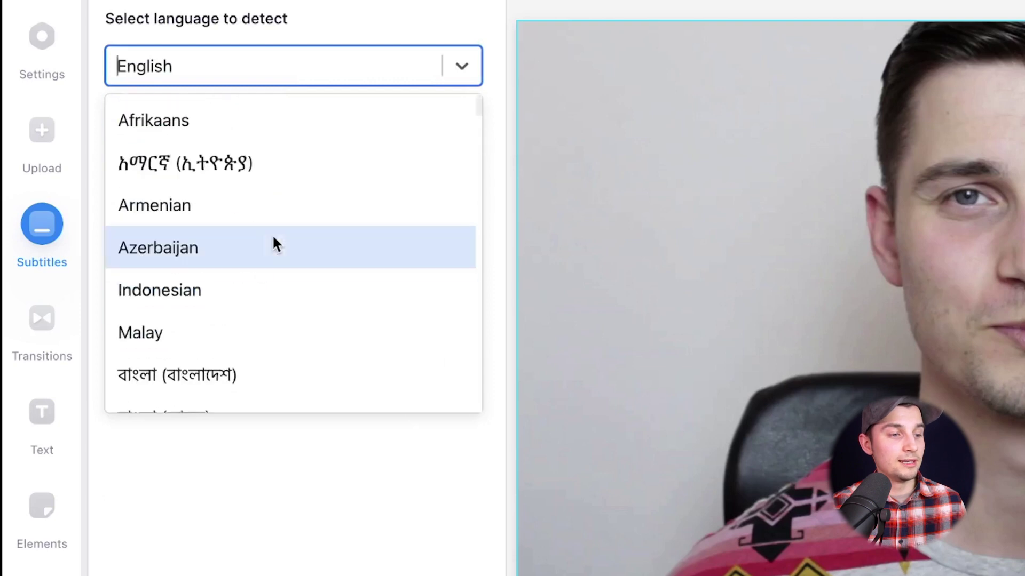
click(307, 84)
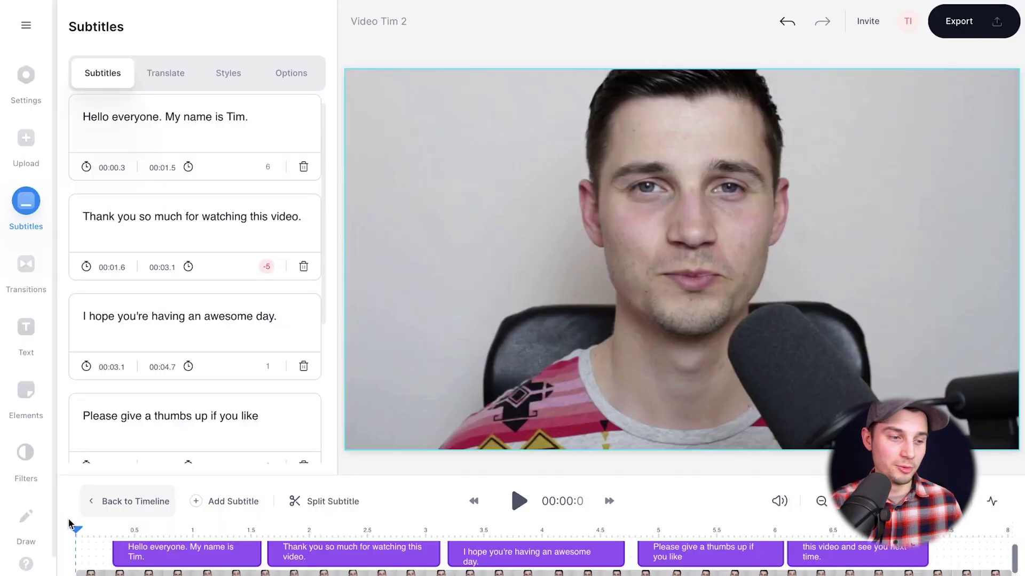
Step: Play the video to check the generated subtitles and look through the list of subtitle lines
key(space)
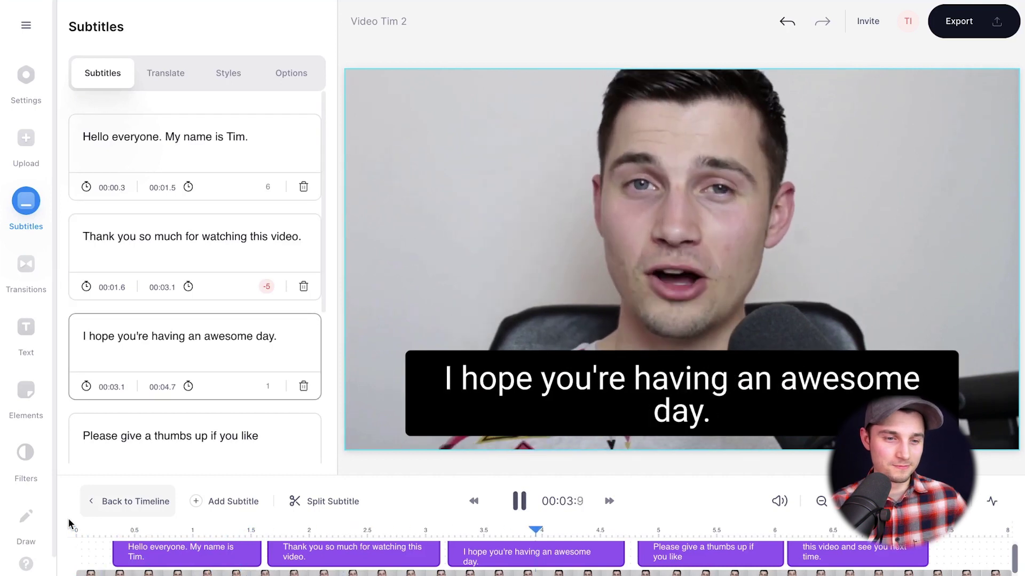
key(space)
click(288, 253)
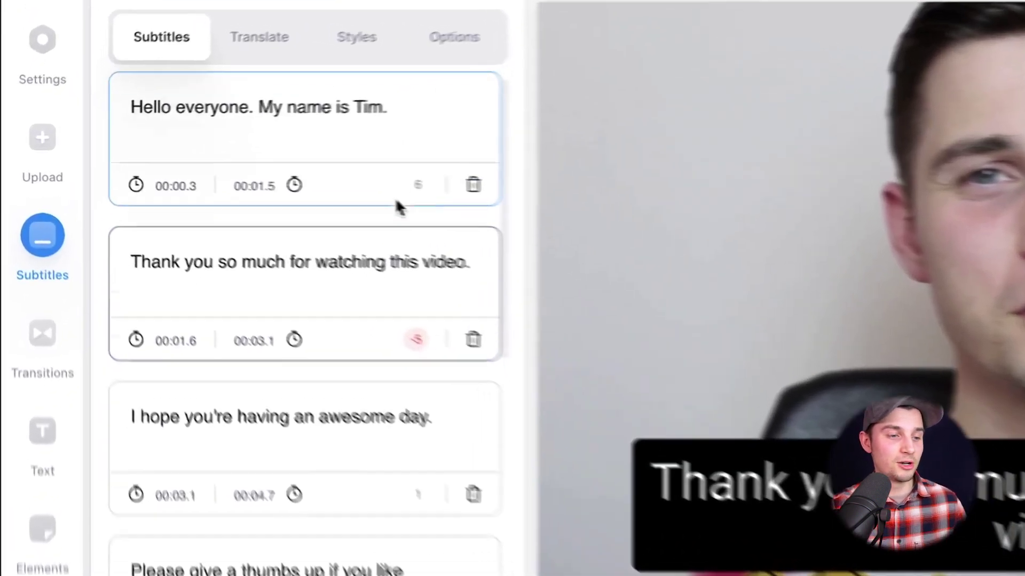
scroll(254, 182, down, 5)
scroll(408, 199, up, 5)
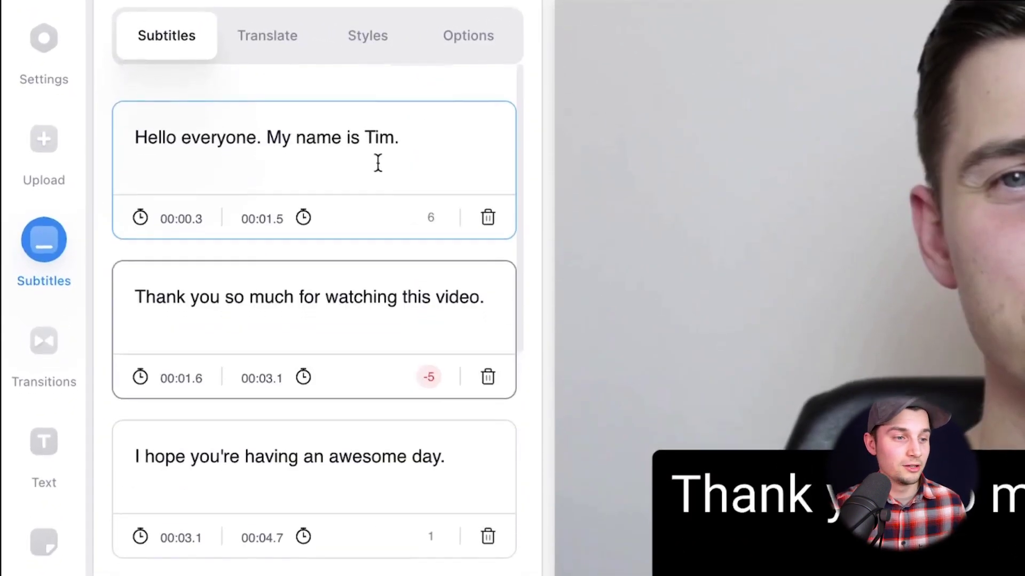
Step: End the first subtitle with an exclamation mark and extend the subtitle blocks to close their gaps, the first to 00:01.6 and the third to 00:04.8
click(411, 135)
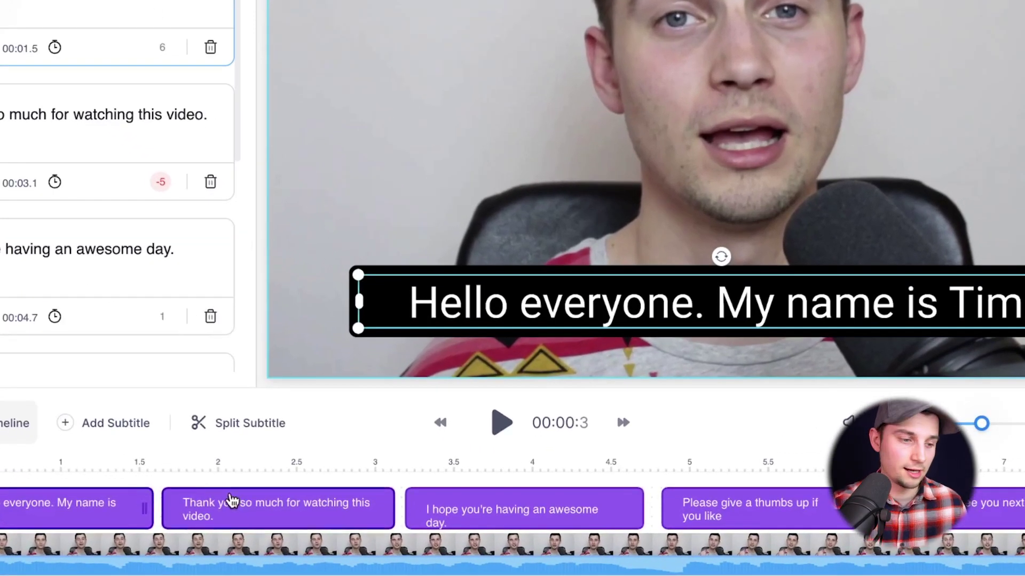
mouse_move(147, 504)
mouse_down()
mouse_move(72, 504)
mouse_move(158, 504)
mouse_up()
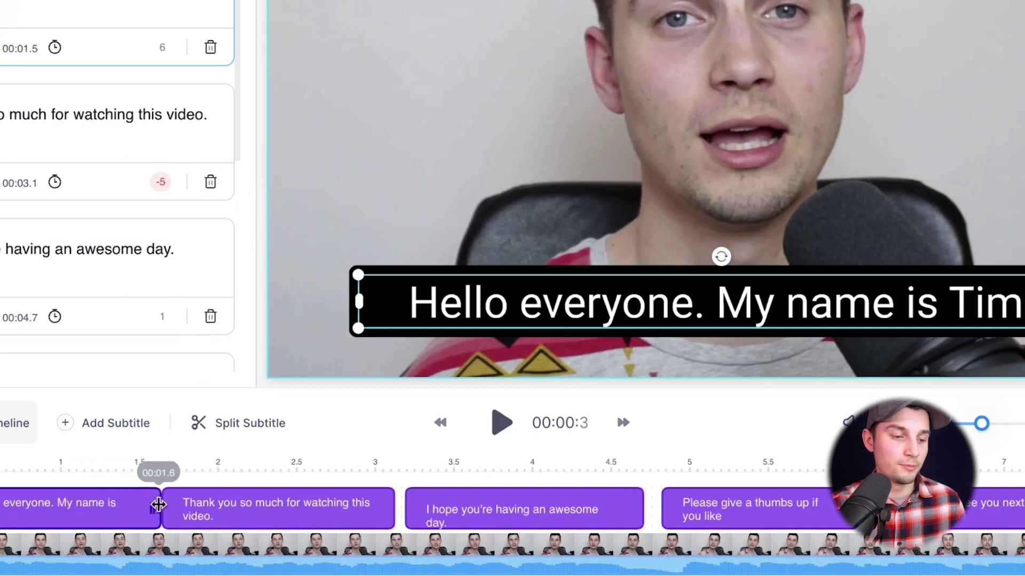
mouse_move(388, 508)
mouse_down()
mouse_move(401, 507)
mouse_move(353, 507)
mouse_move(404, 507)
mouse_up()
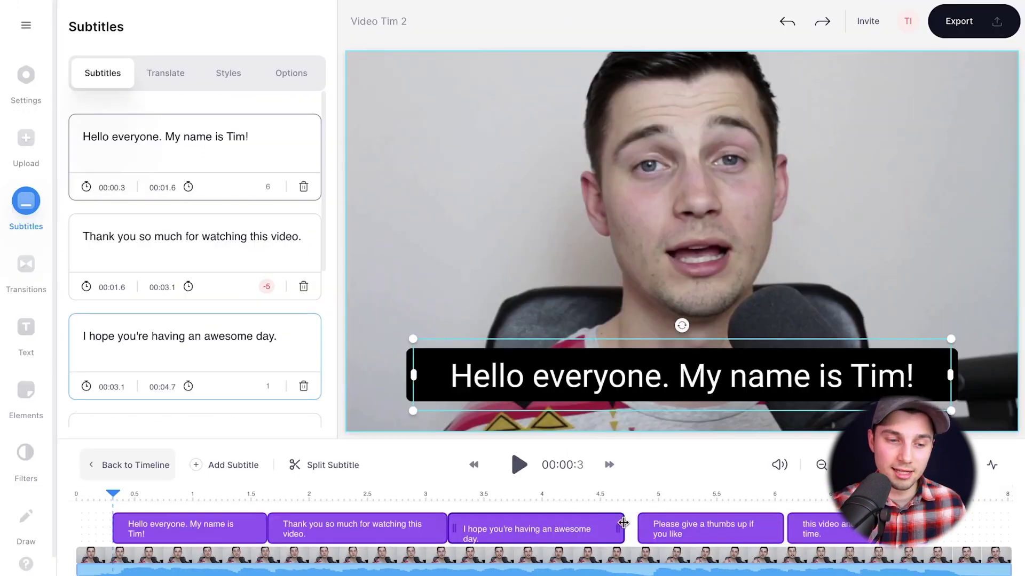
drag(645, 505, 668, 502)
drag(771, 524, 785, 525)
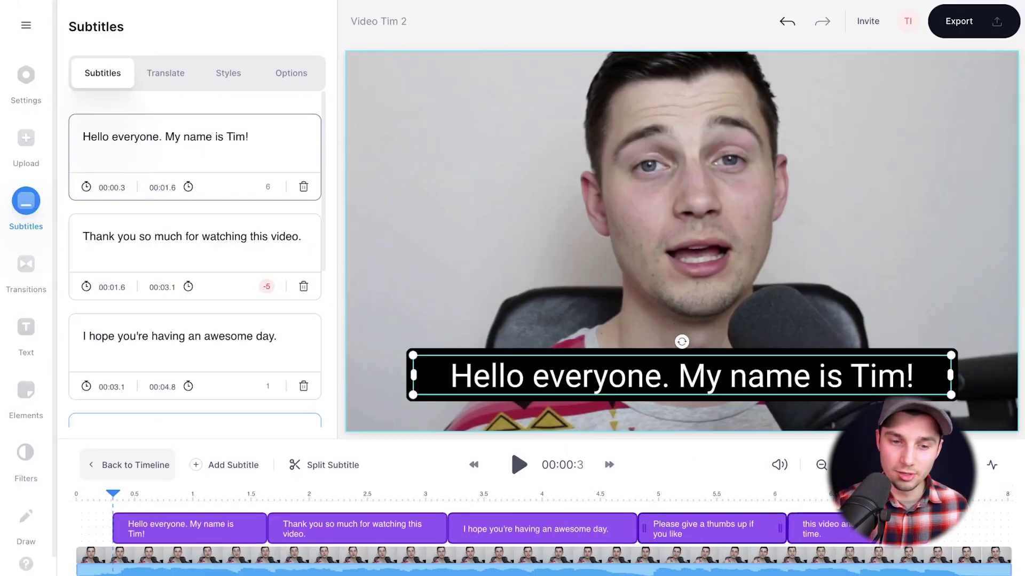
Step: Play back the video to check the edited subtitle timing, stopping at the third subtitle
click(682, 369)
key(space)
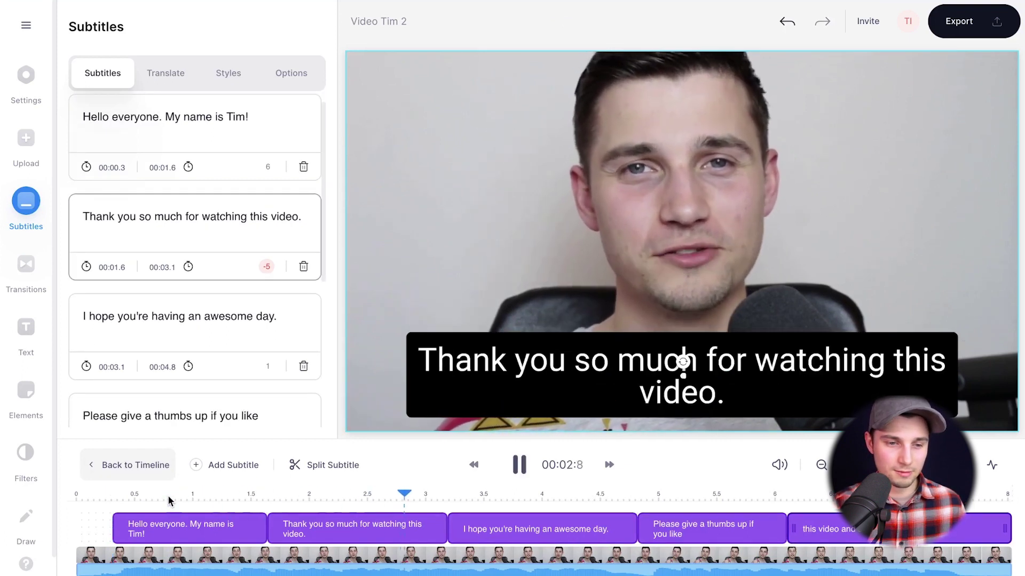
key(space)
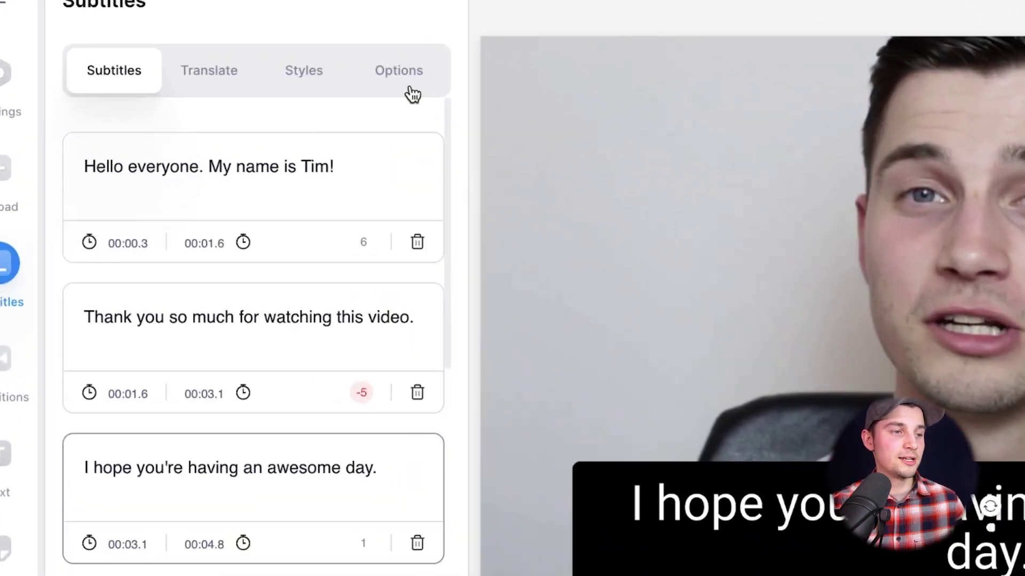
Step: Choose .SRT Format as the download format in the subtitle options
click(413, 94)
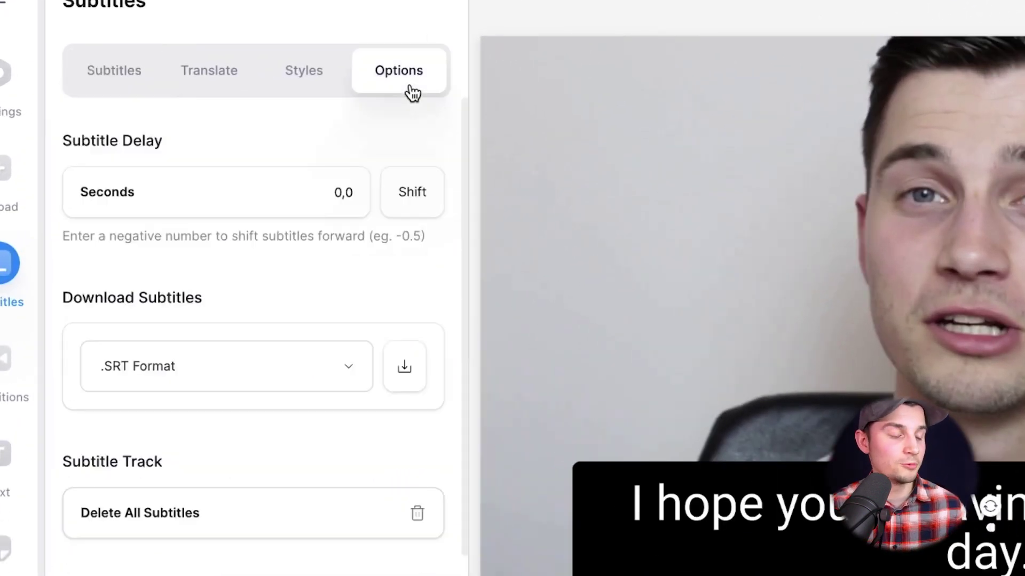
click(204, 367)
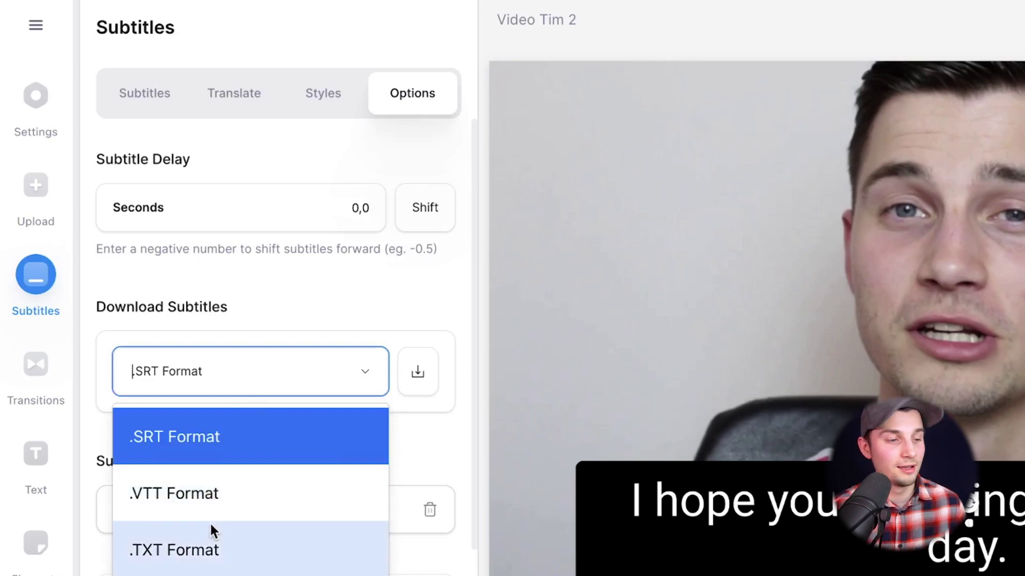
click(245, 436)
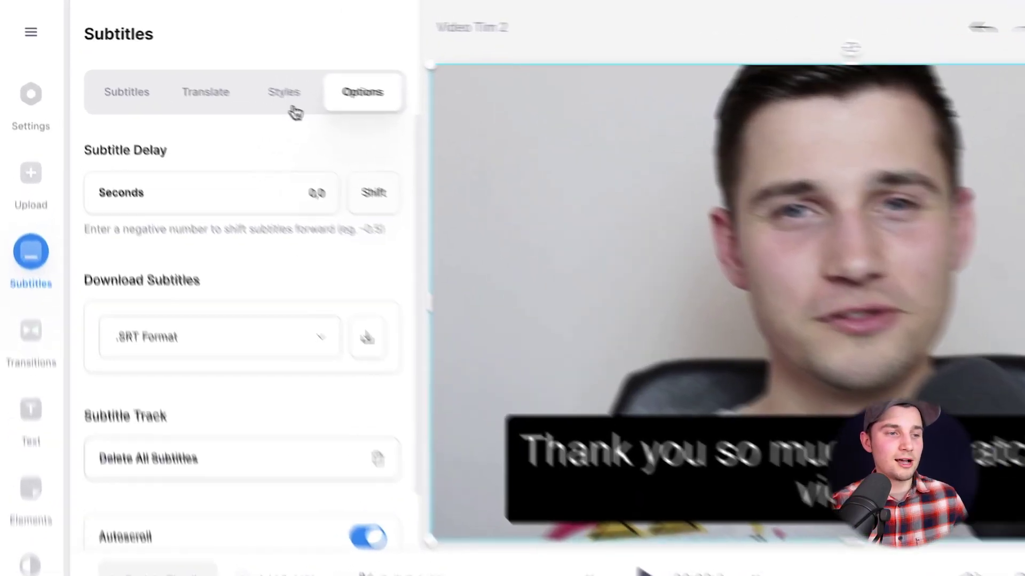
Step: Restyle the subtitles with a different font, a 36px text size and a magenta block background
click(235, 82)
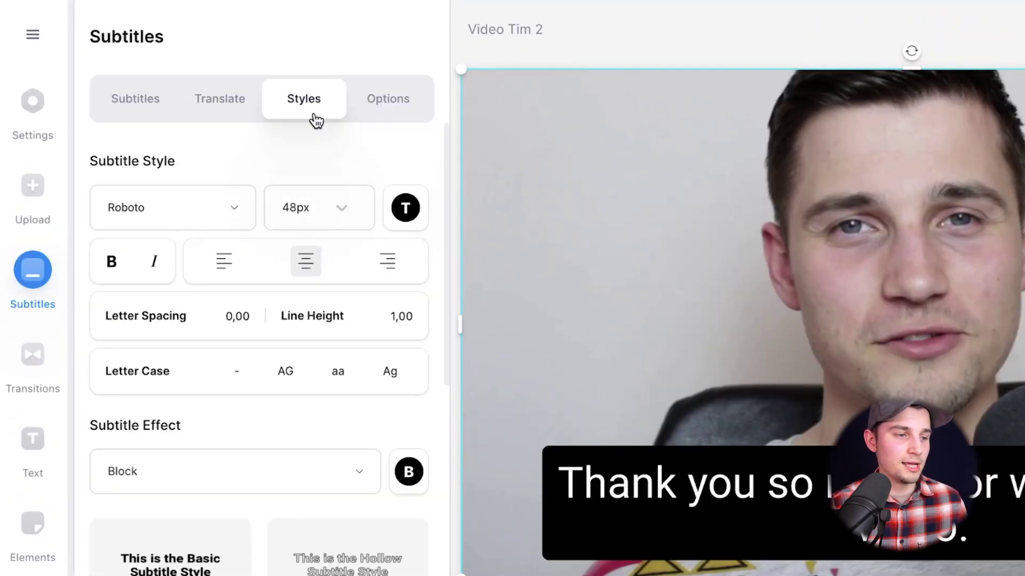
click(217, 213)
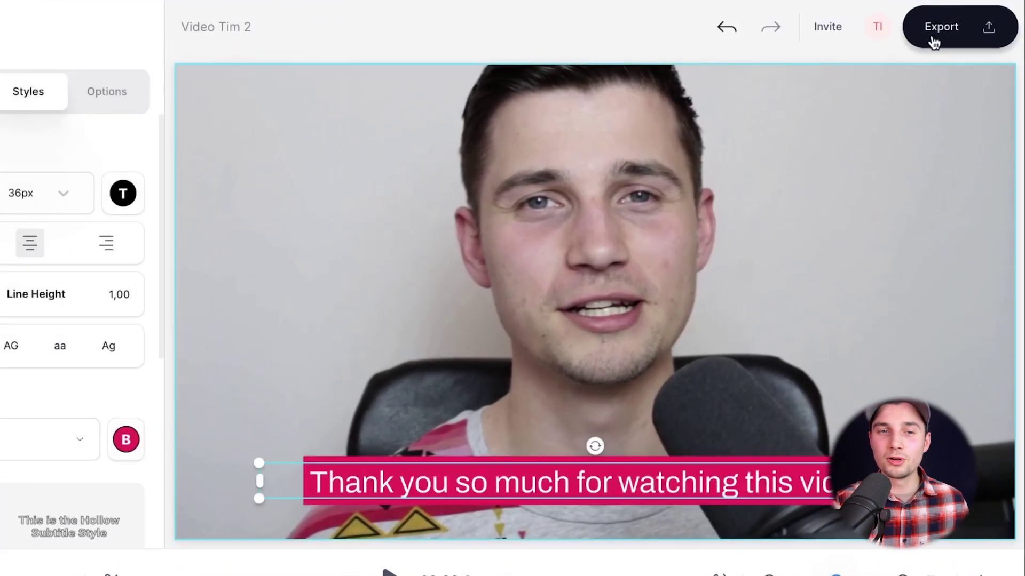
Step: Export the subtitled video with the HD quality preset
click(936, 31)
click(764, 376)
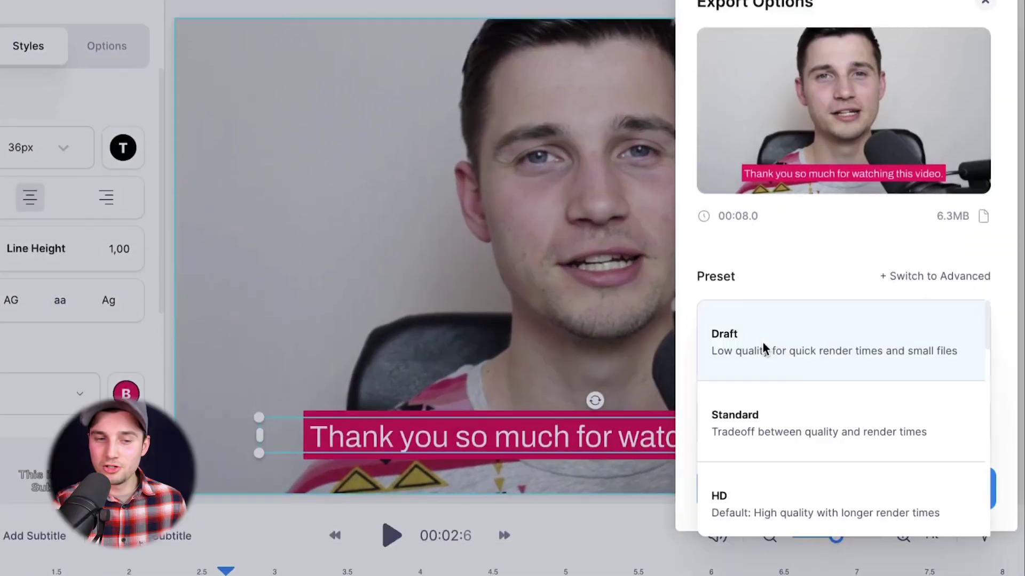
scroll(802, 416, down, 5)
scroll(803, 416, up, 3)
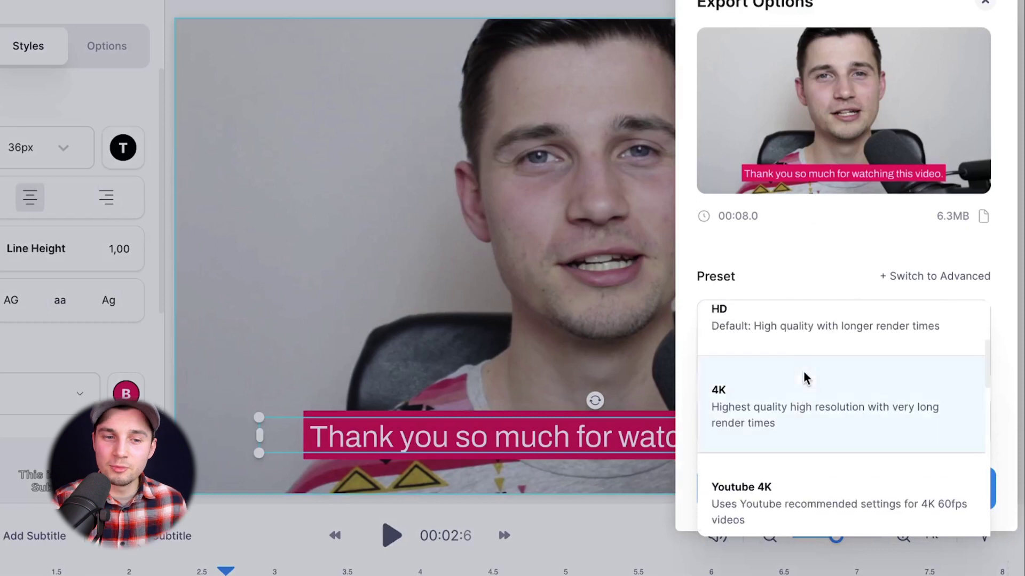
click(801, 336)
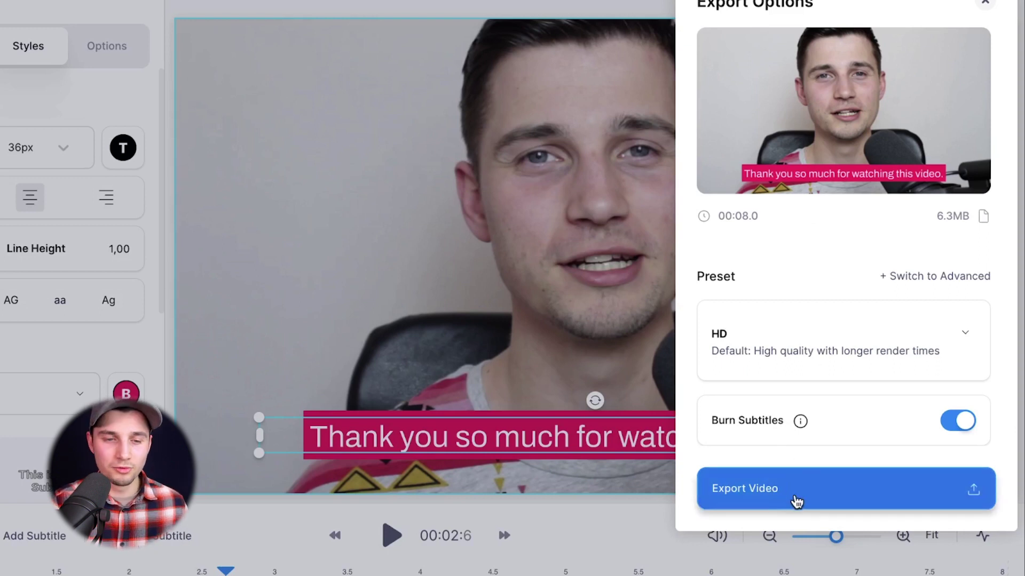
click(778, 495)
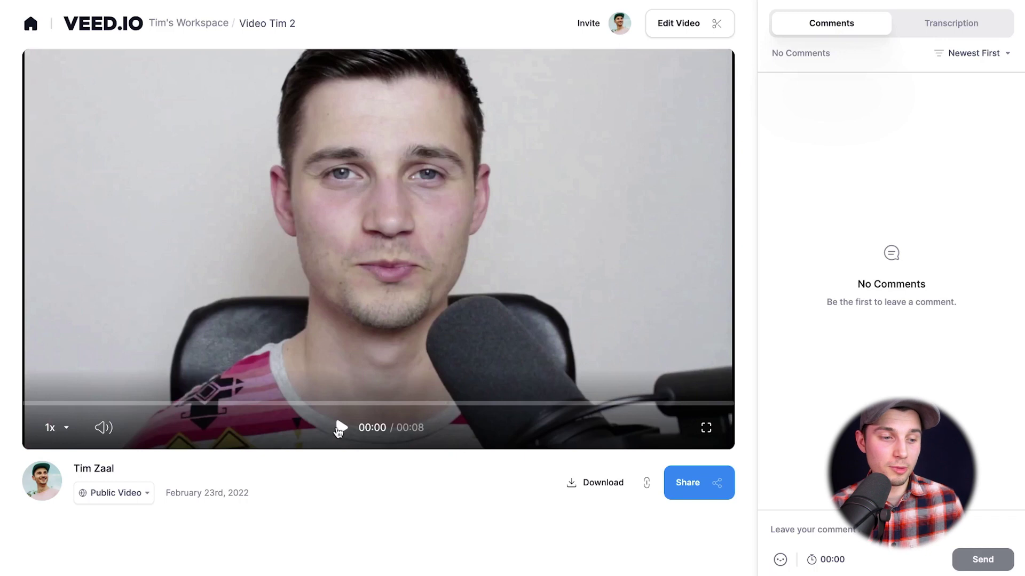
Step: Play a moment of the exported video to check its subtitles and look through the link, social and embed sharing options
click(340, 427)
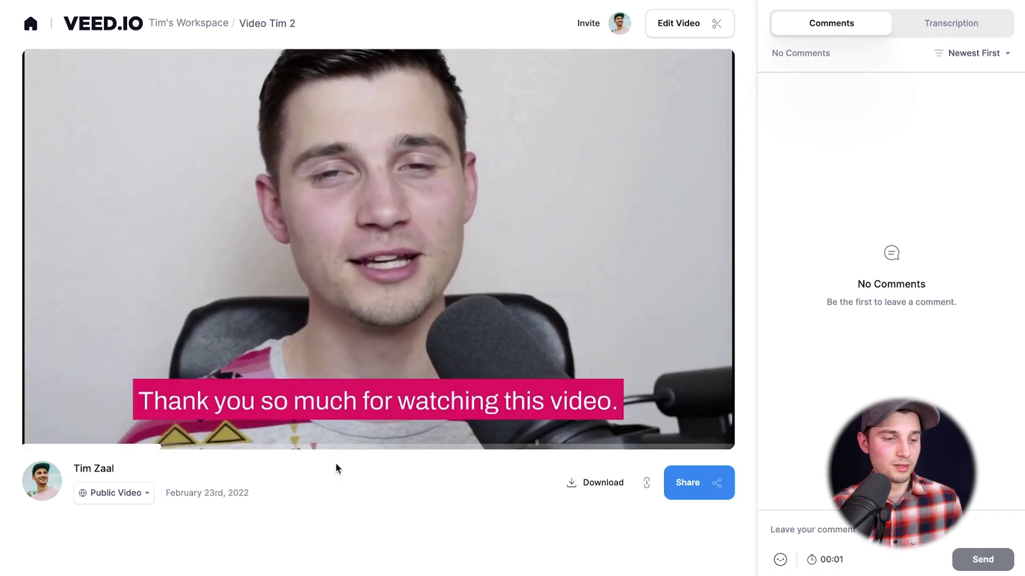
click(336, 427)
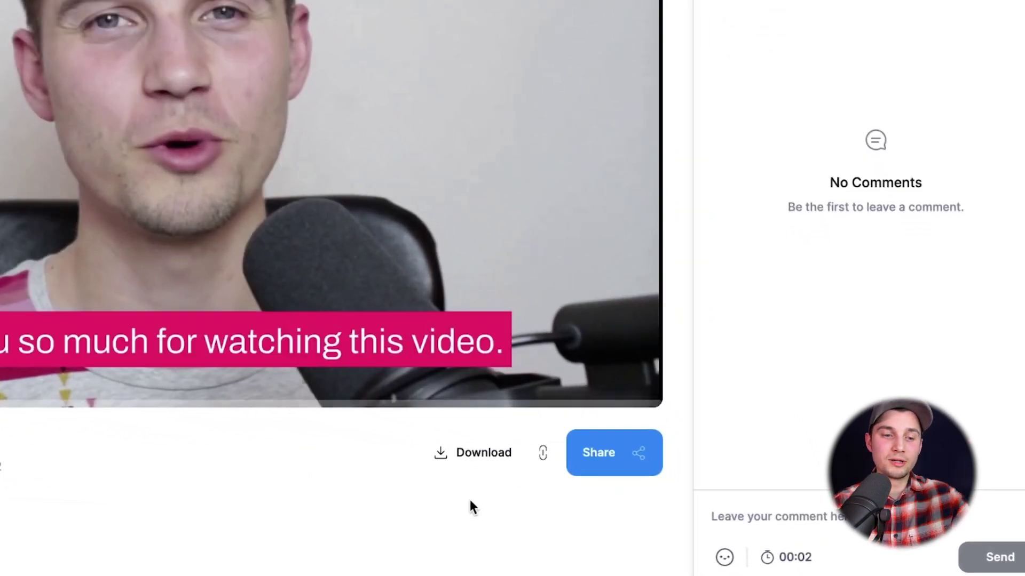
click(593, 470)
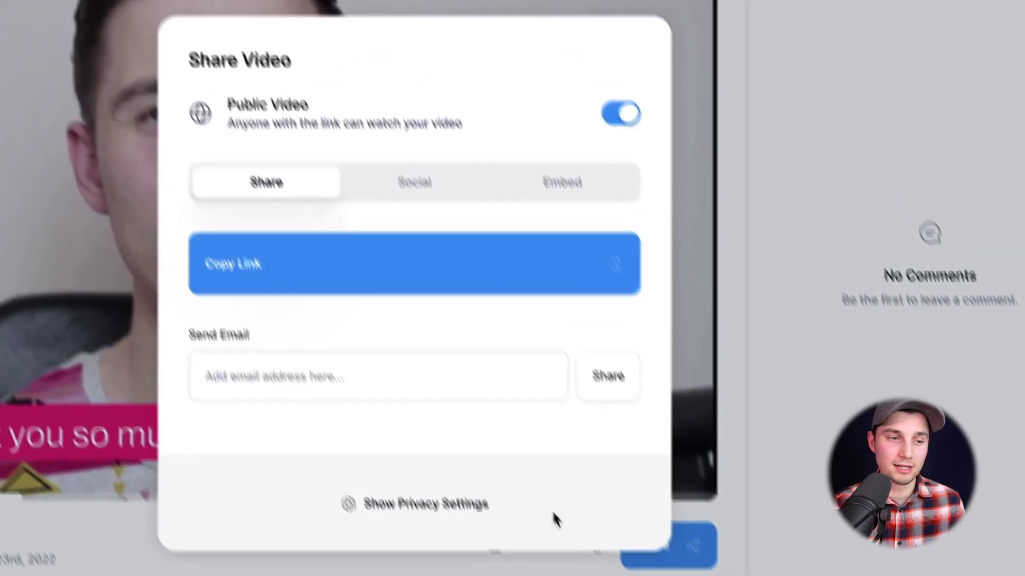
click(416, 189)
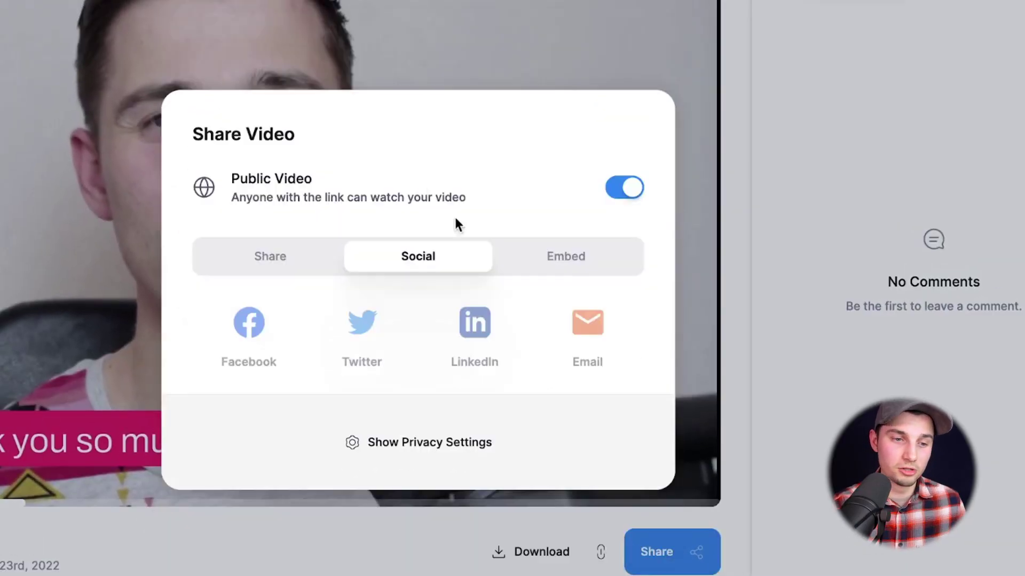
click(535, 257)
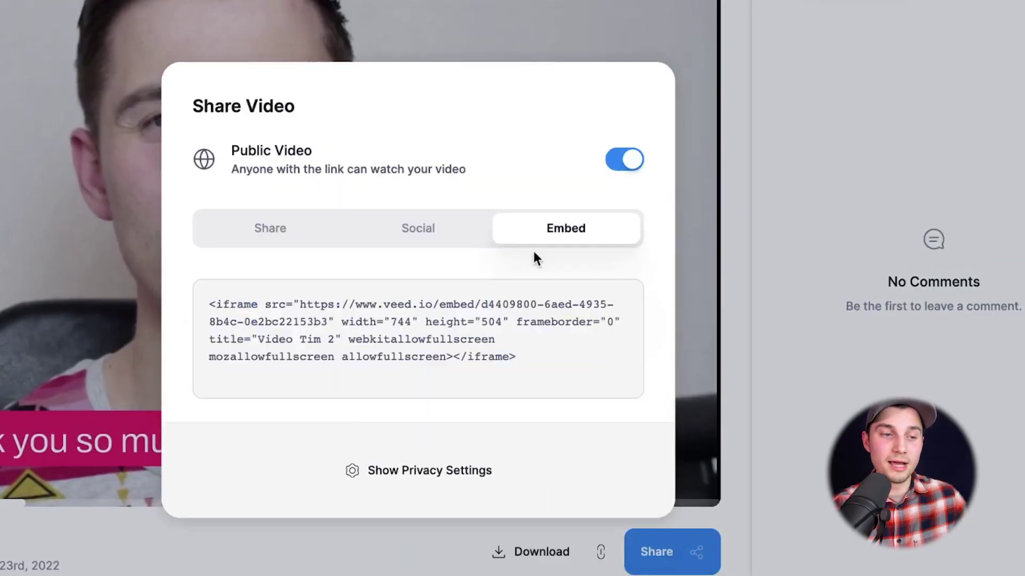
click(286, 231)
key(Escape)
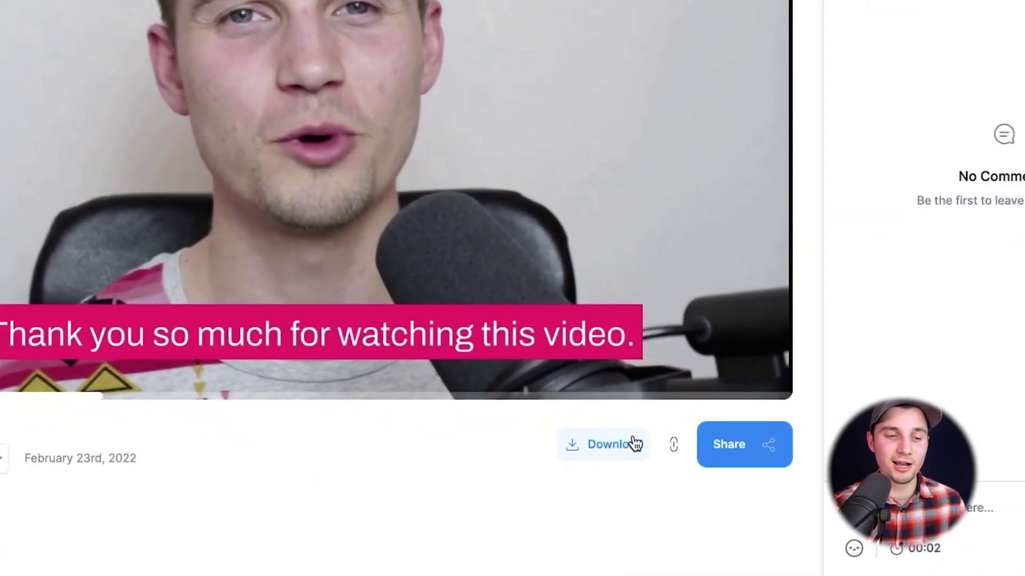
Step: Download the exported video as an MP4 file
click(617, 476)
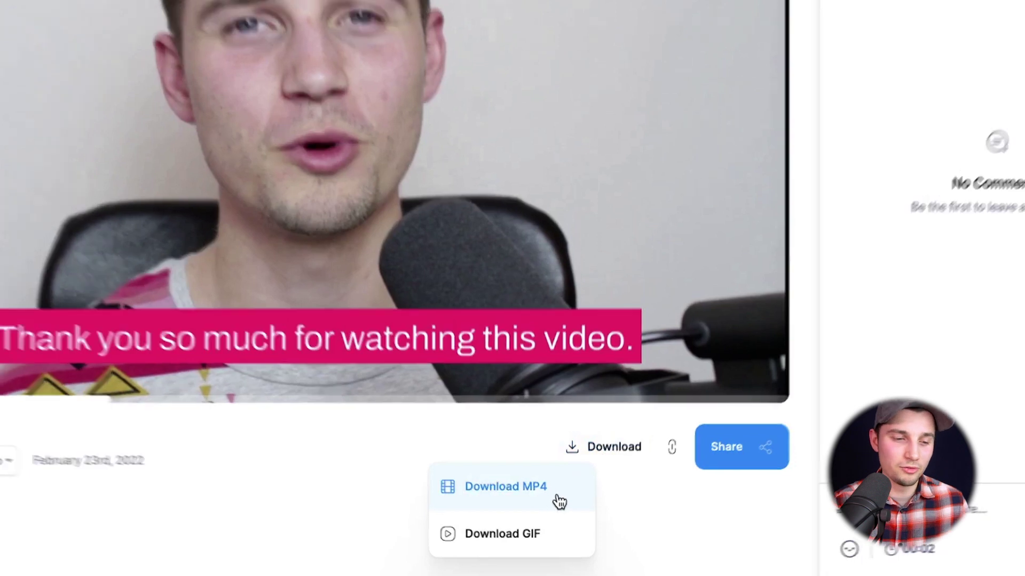
click(552, 501)
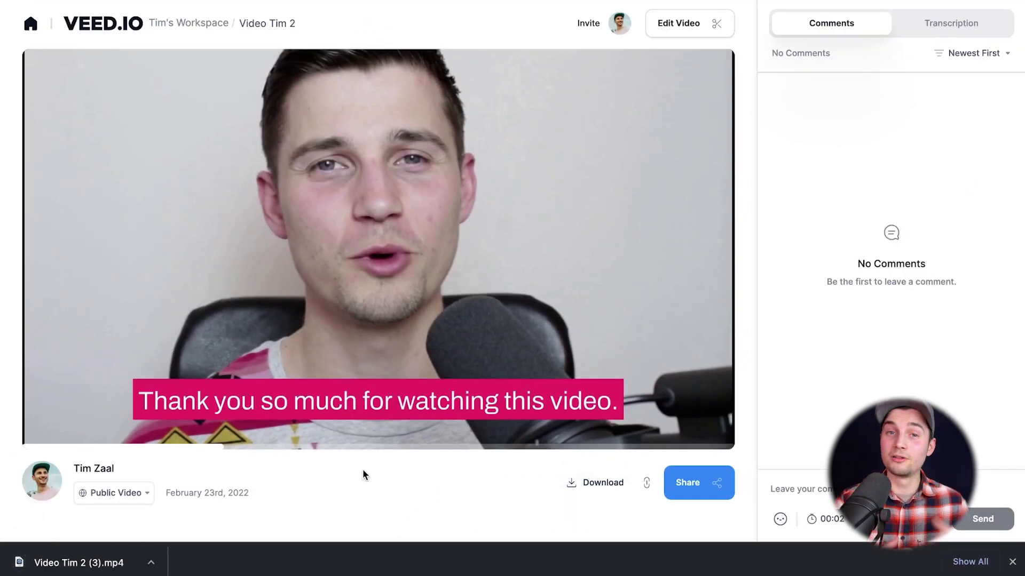